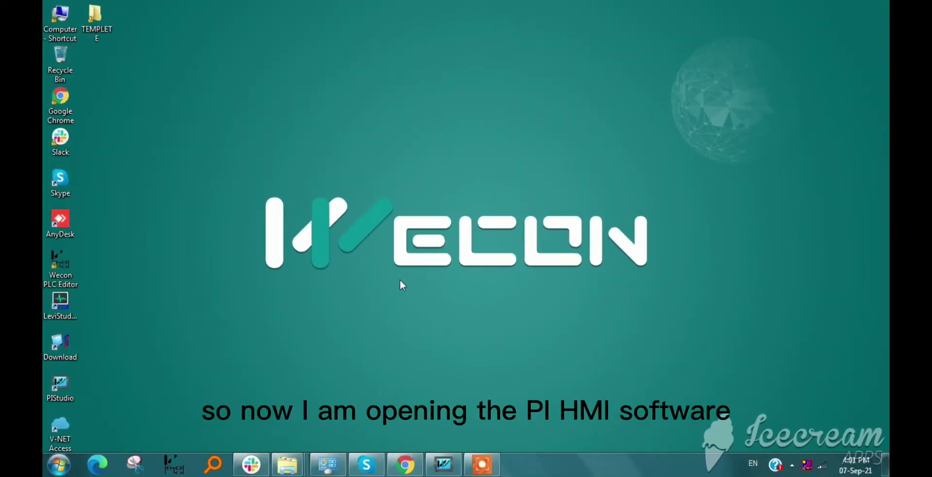
# Step: Draw a Bit Switch left of centre on screen 0 and a Bit Lamp beside it
pyautogui.moveTo(447, 451)
pyautogui.click(441, 398)
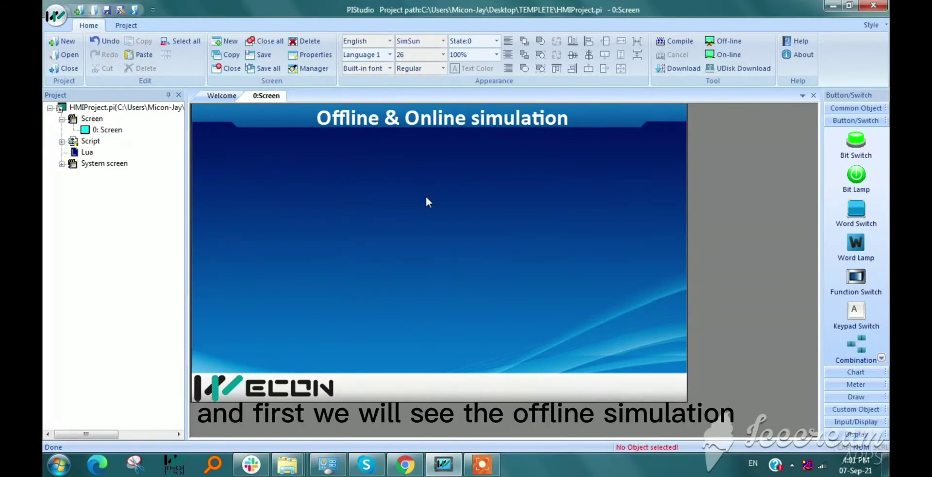
pyautogui.click(857, 145)
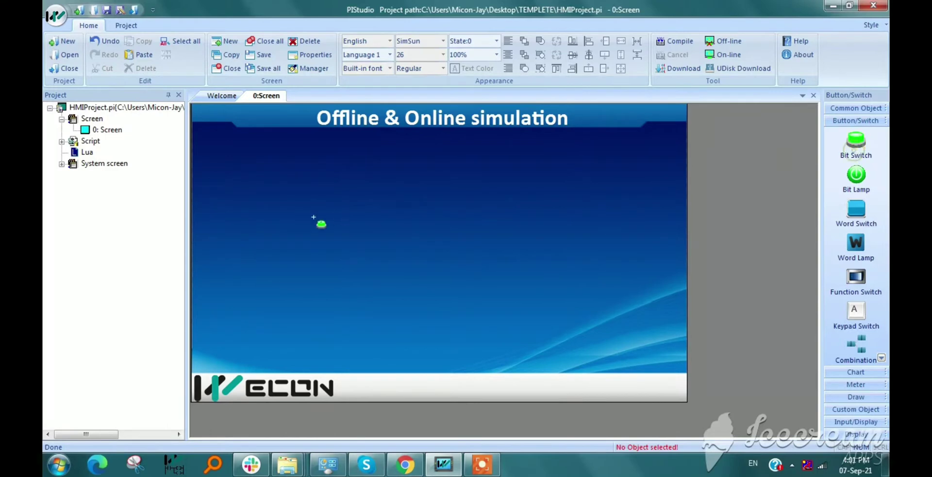
pyautogui.moveTo(277, 207); pyautogui.dragTo(387, 257)
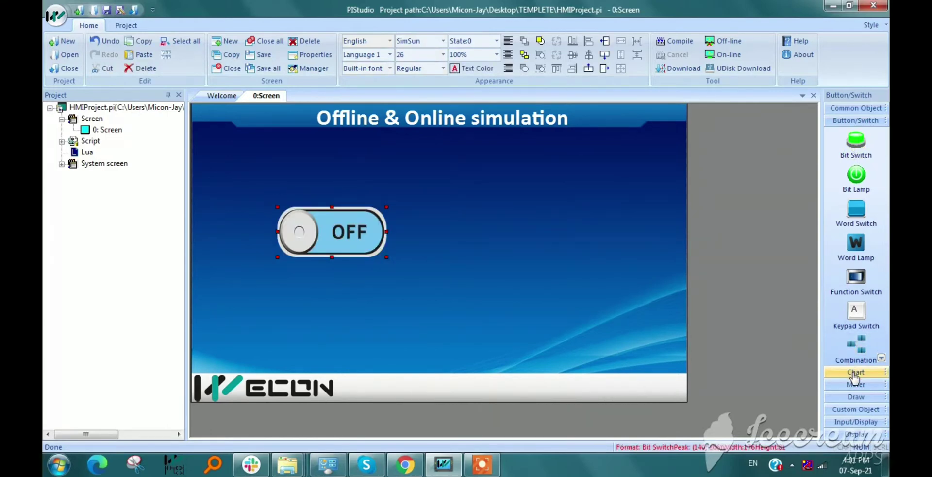
pyautogui.click(856, 176)
pyautogui.moveTo(413, 194)
pyautogui.mouseDown()
pyautogui.moveTo(528, 293)
pyautogui.moveTo(529, 283)
pyautogui.mouseUp()
# Step: Set the bit switch to Switch mode with write address HDX10.0
pyautogui.doubleClick(357, 236)
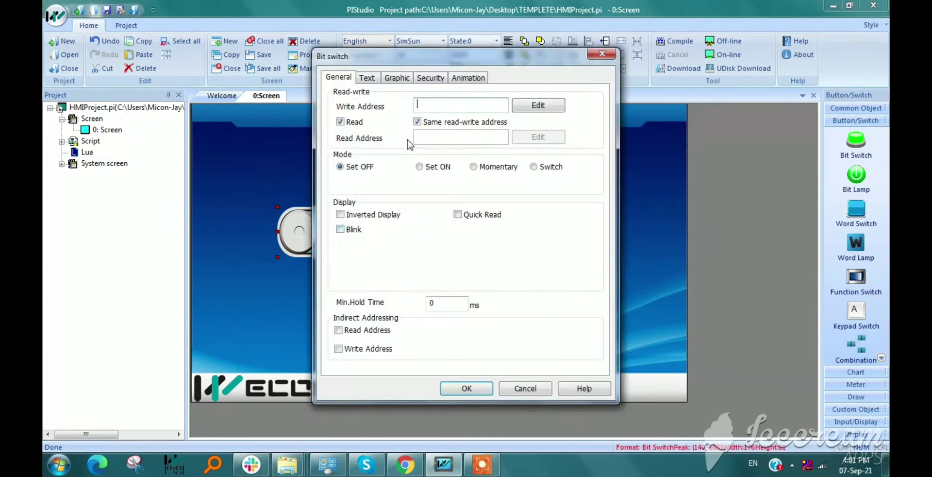
pyautogui.click(549, 166)
pyautogui.click(522, 105)
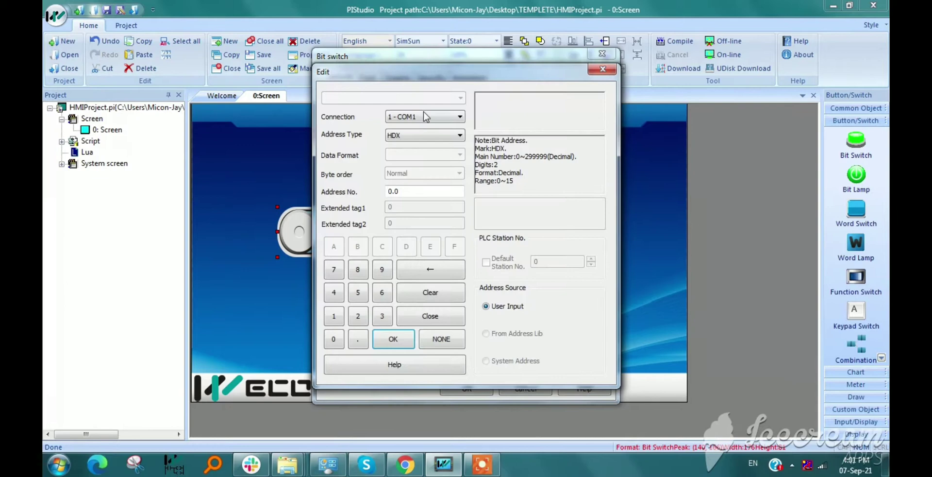
pyautogui.click(392, 346)
pyautogui.click(453, 391)
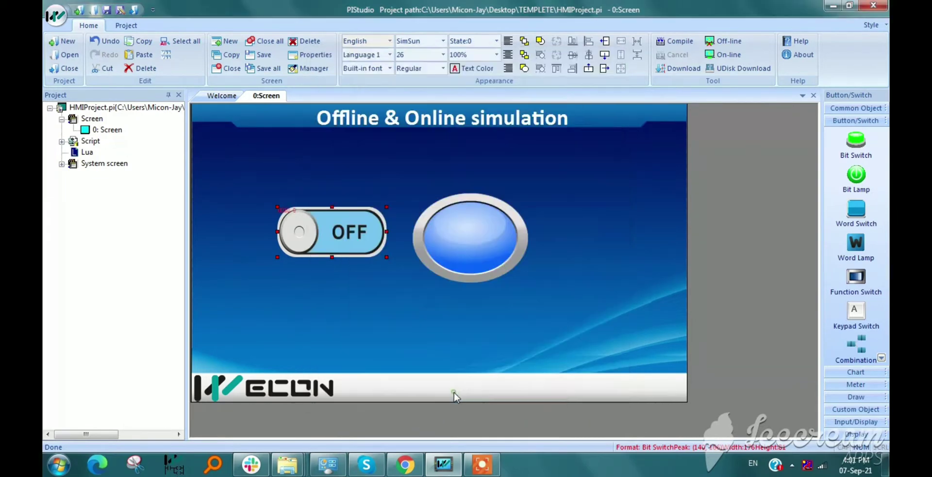
pyautogui.doubleClick(379, 238)
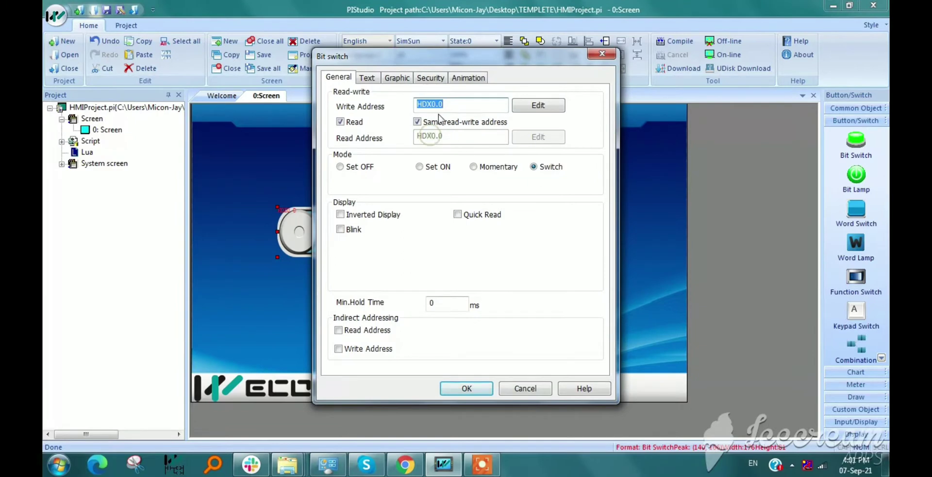
pyautogui.click(431, 104)
pyautogui.write('1')
pyautogui.click(466, 388)
# Step: Set the bit lamp's read address to HDX10.0
pyautogui.doubleClick(454, 255)
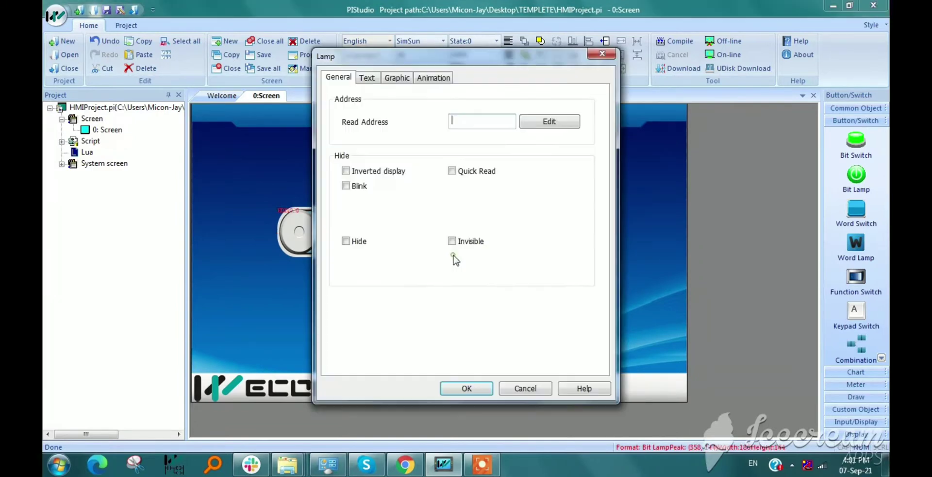
pyautogui.click(549, 121)
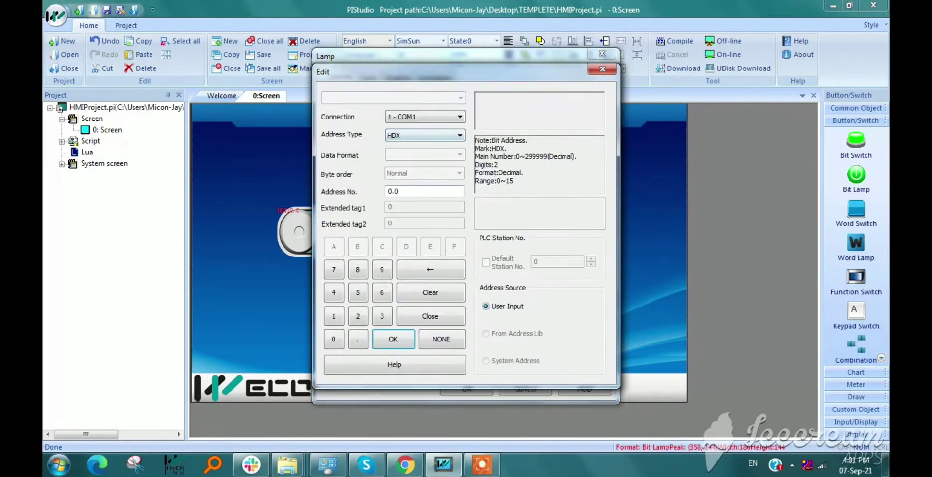
pyautogui.click(389, 190)
pyautogui.write('1')
pyautogui.click(394, 339)
pyautogui.click(467, 388)
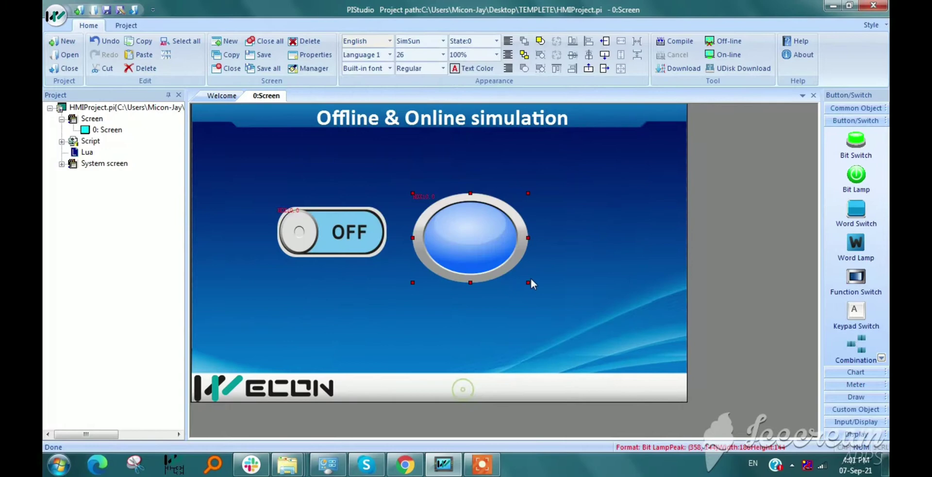
# Step: Deselect the lamp, compile the project and start the Off-line simulation
pyautogui.click(538, 280)
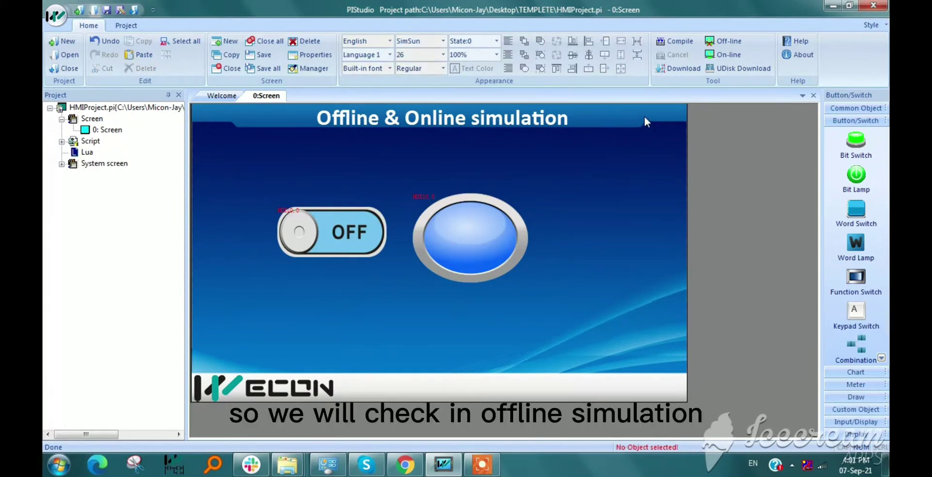
pyautogui.click(673, 43)
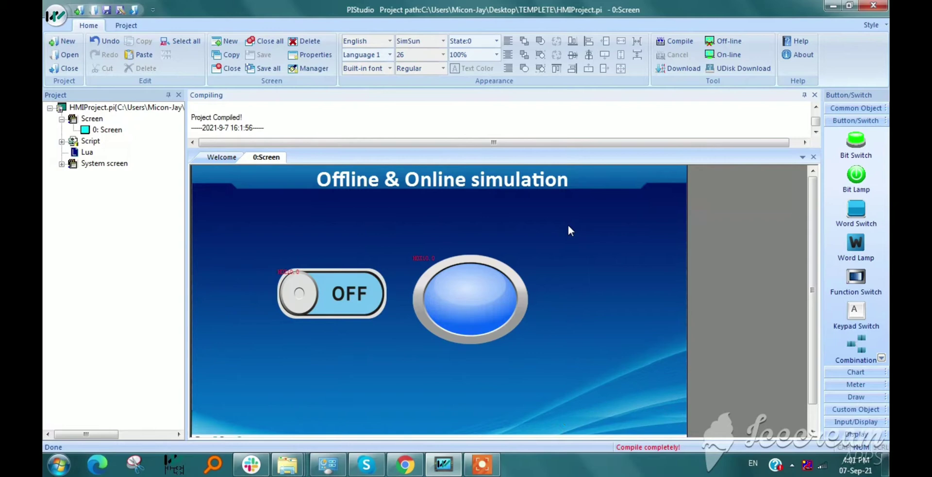
pyautogui.click(724, 41)
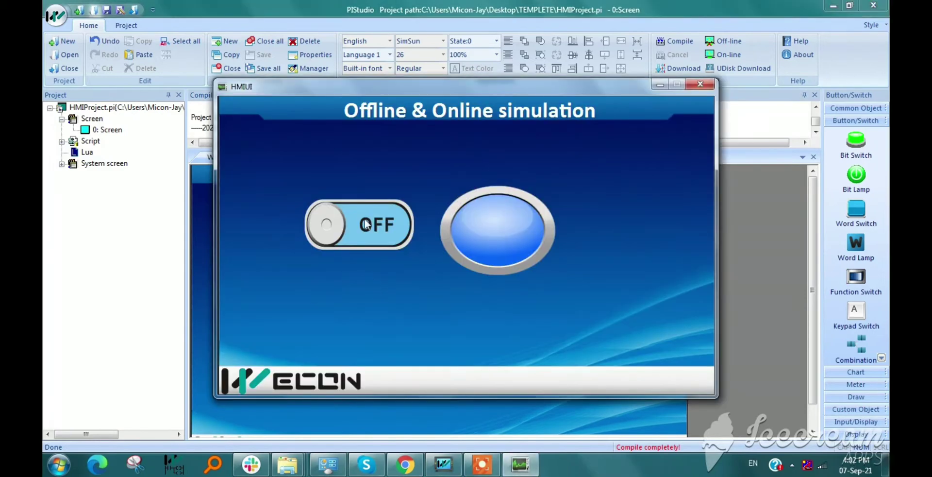
# Step: Toggle the switch on and off in the offline simulator, ending with the lamp green
pyautogui.click(366, 224)
pyautogui.click(366, 226)
pyautogui.click(363, 228)
pyautogui.click(332, 227)
pyautogui.click(360, 226)
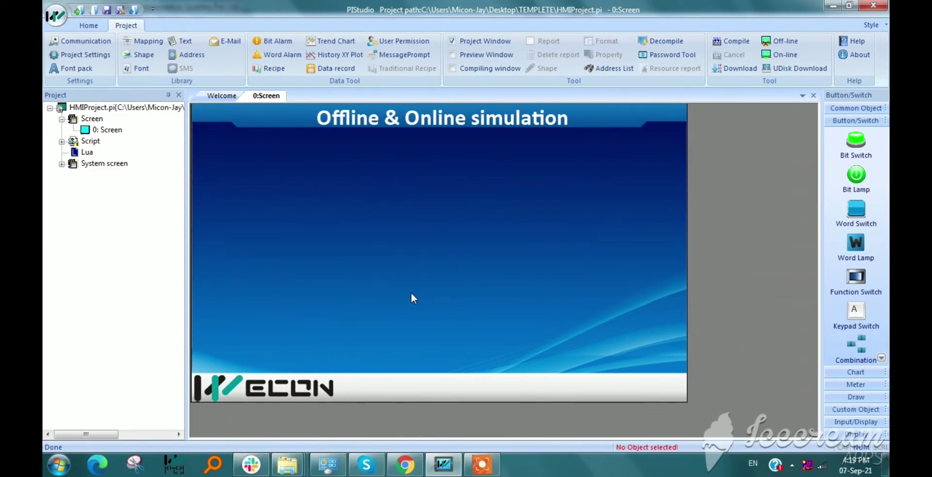
# Step: Set COM1's device to WECON LX2E on the RS485 serial port and confirm
pyautogui.click(84, 42)
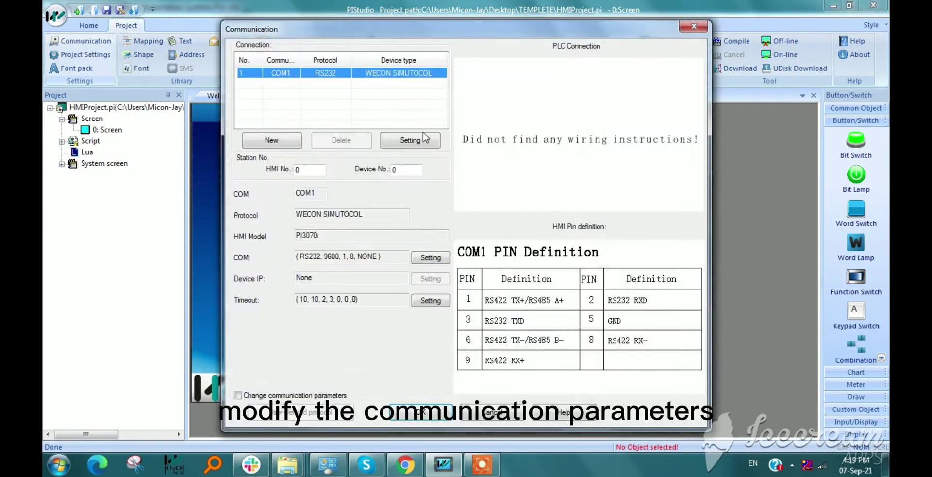
pyautogui.click(418, 140)
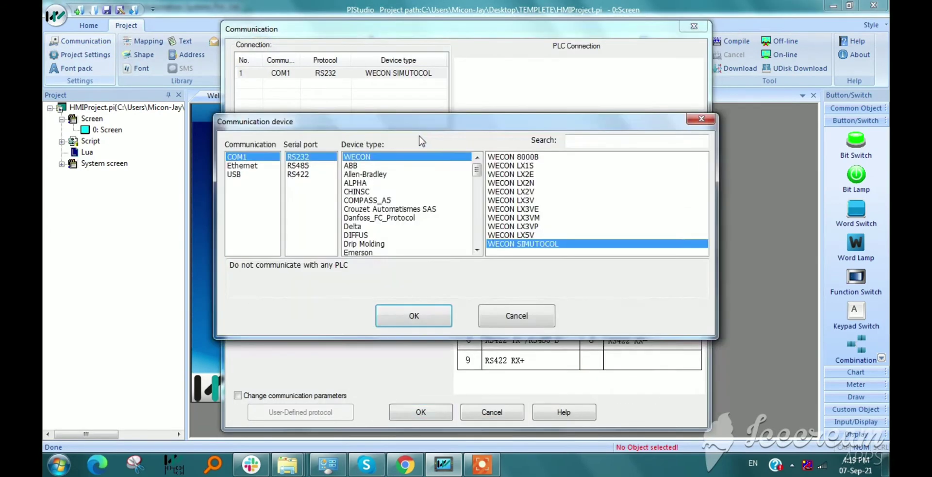
pyautogui.click(529, 176)
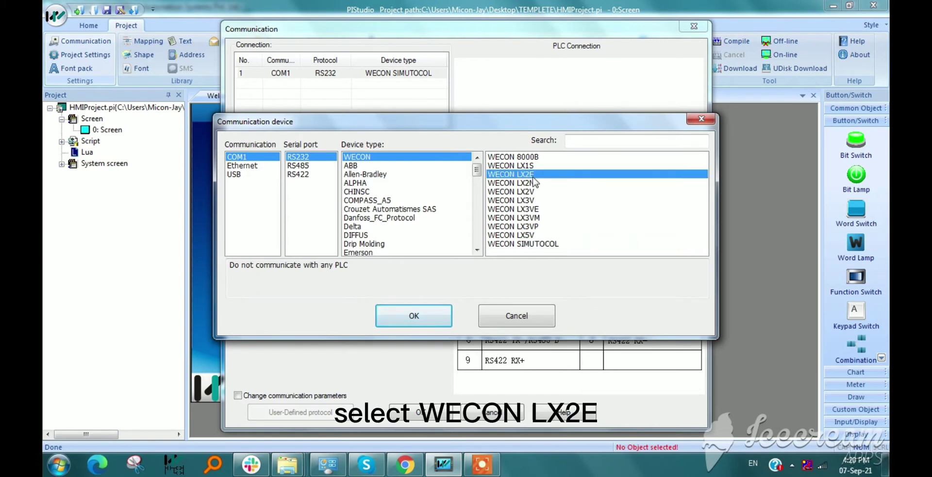
pyautogui.click(304, 166)
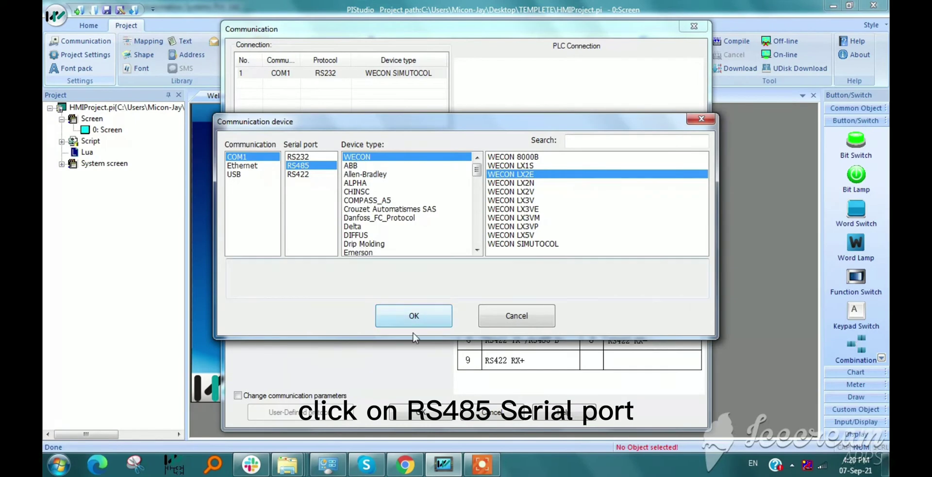
pyautogui.click(416, 318)
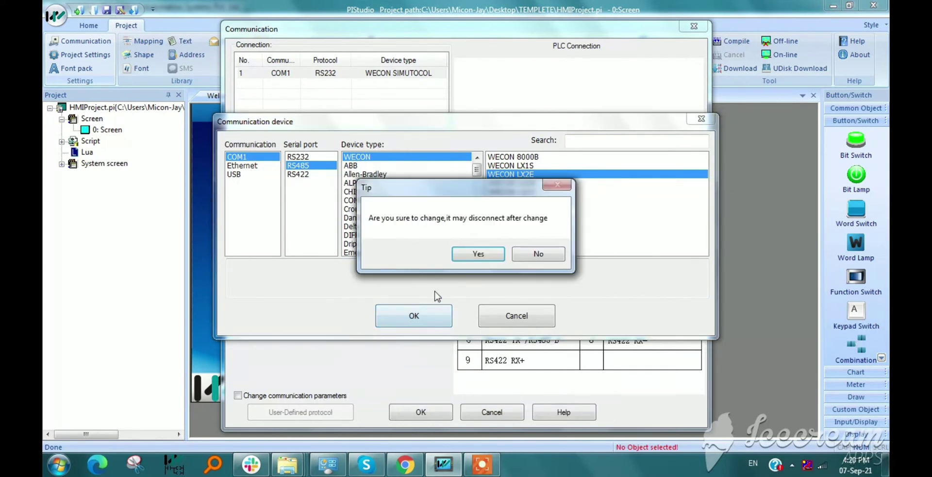
pyautogui.click(479, 254)
pyautogui.click(439, 412)
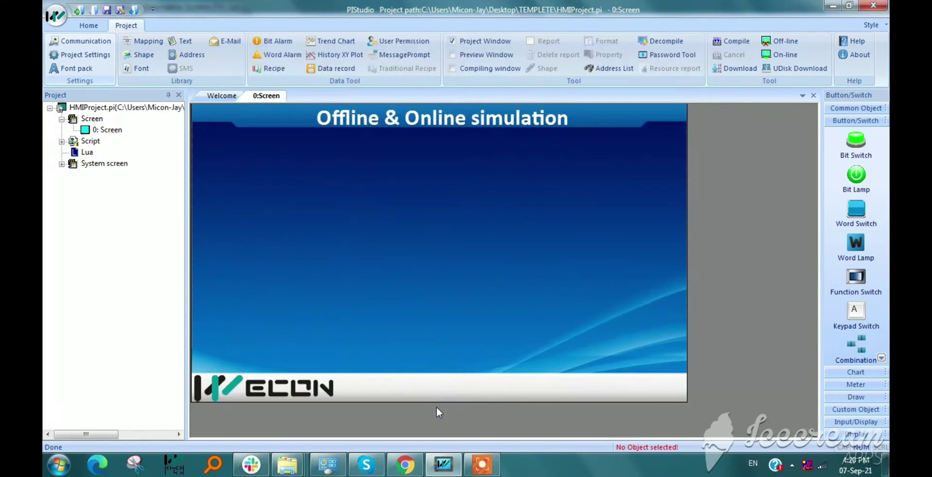
# Step: Place a new Bit Switch on the left and a Bit Lamp to its right
pyautogui.click(857, 146)
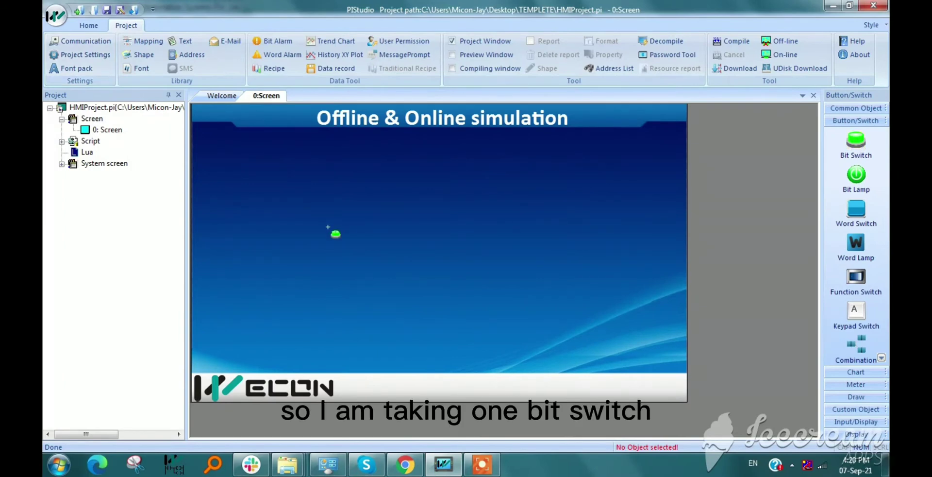
pyautogui.moveTo(282, 212); pyautogui.dragTo(411, 270)
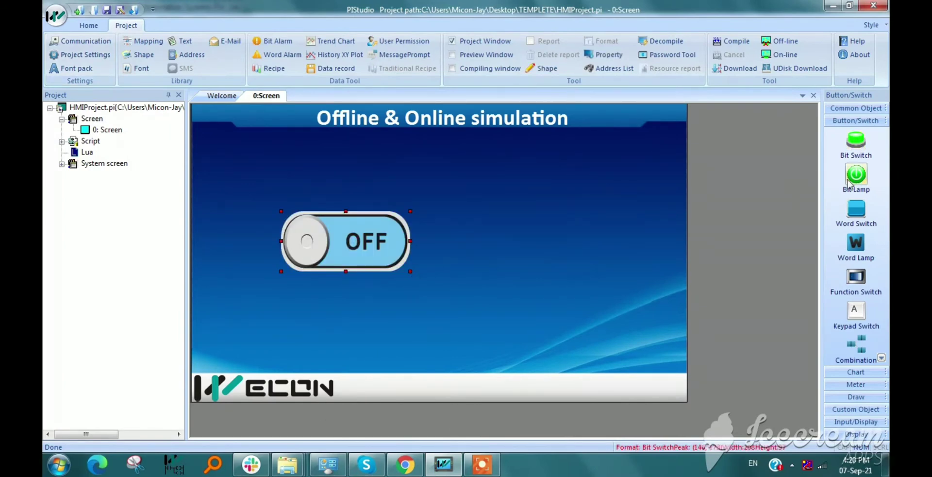
pyautogui.click(857, 175)
pyautogui.moveTo(438, 197); pyautogui.dragTo(597, 295)
# Step: Set the bit switch to Switch mode with write address M0
pyautogui.doubleClick(359, 254)
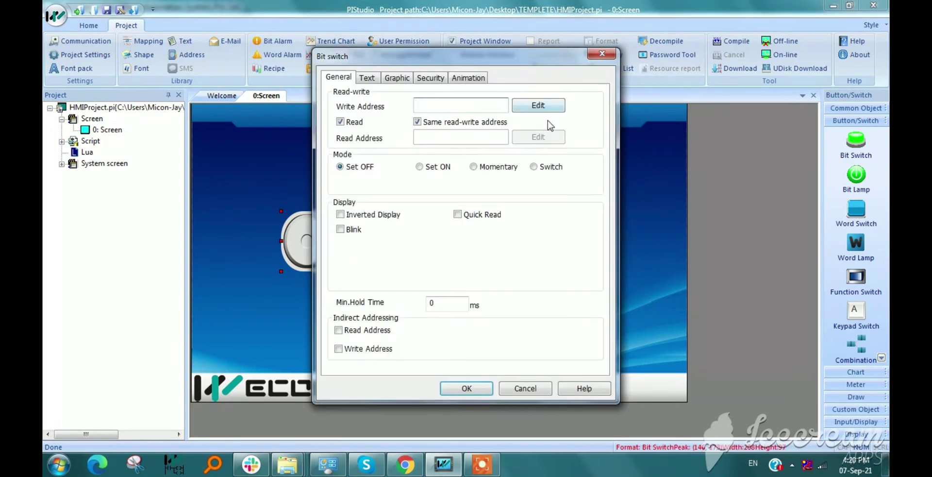
pyautogui.click(549, 167)
pyautogui.click(525, 106)
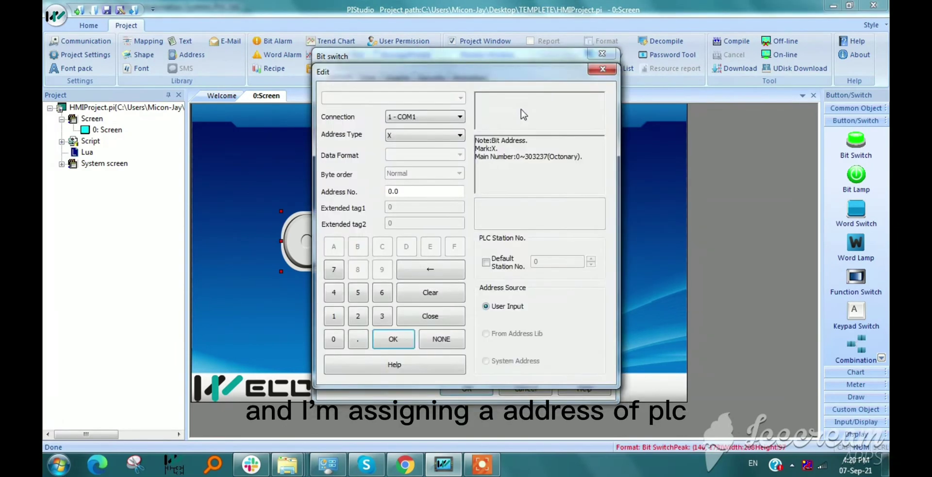
pyautogui.click(416, 136)
pyautogui.click(410, 163)
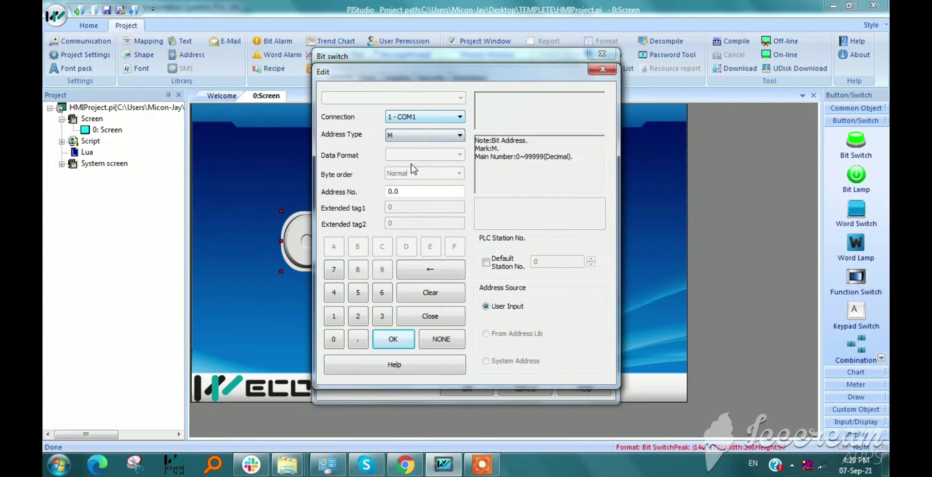
pyautogui.click(412, 191)
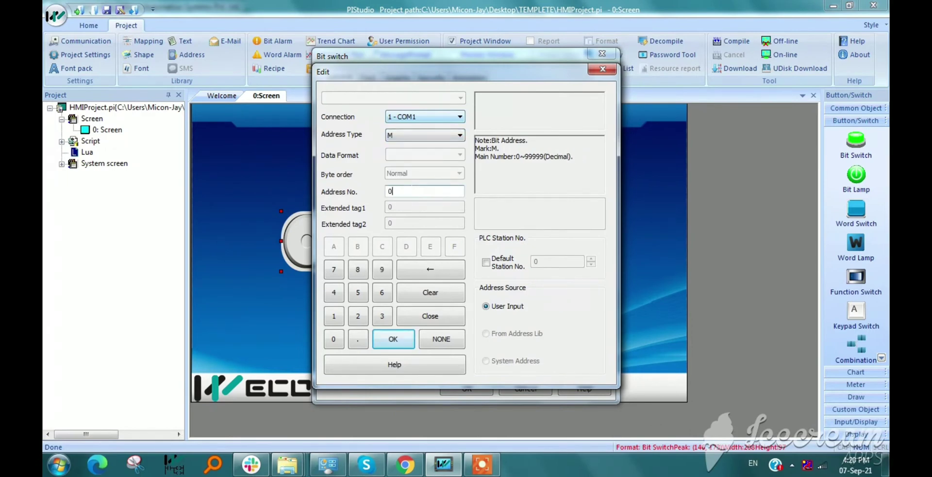
pyautogui.click(394, 339)
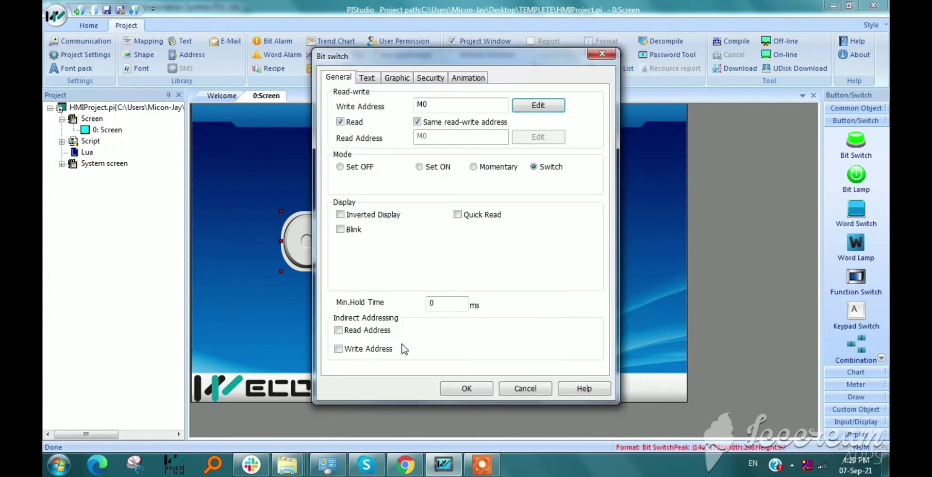
pyautogui.click(465, 392)
# Step: Set the bit lamp's read address to M0
pyautogui.doubleClick(544, 260)
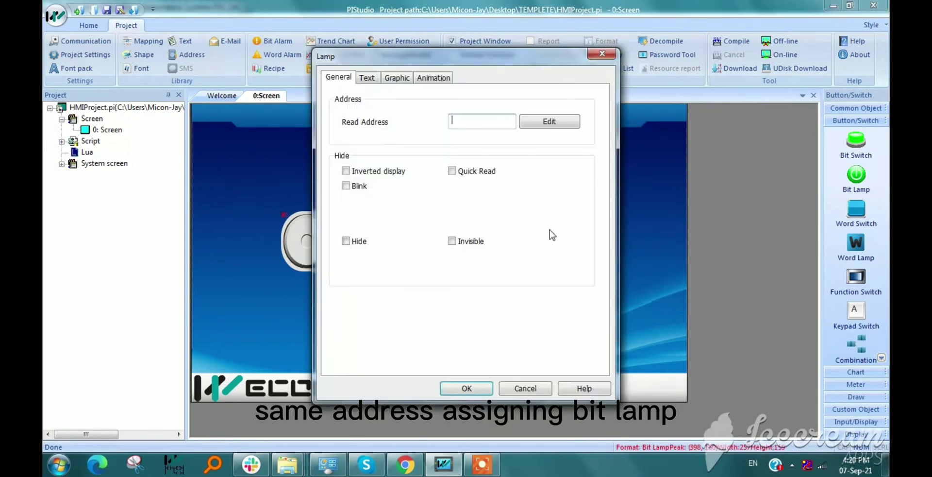
pyautogui.click(555, 128)
pyautogui.click(442, 135)
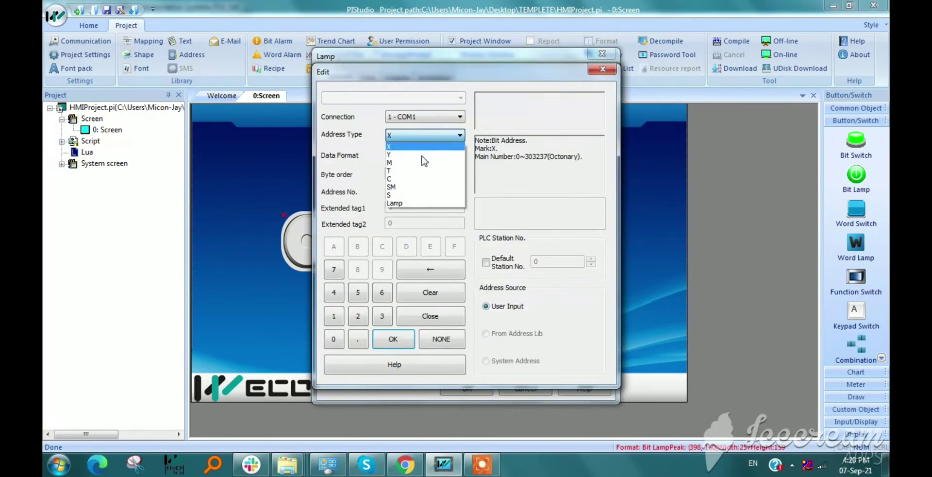
pyautogui.click(403, 163)
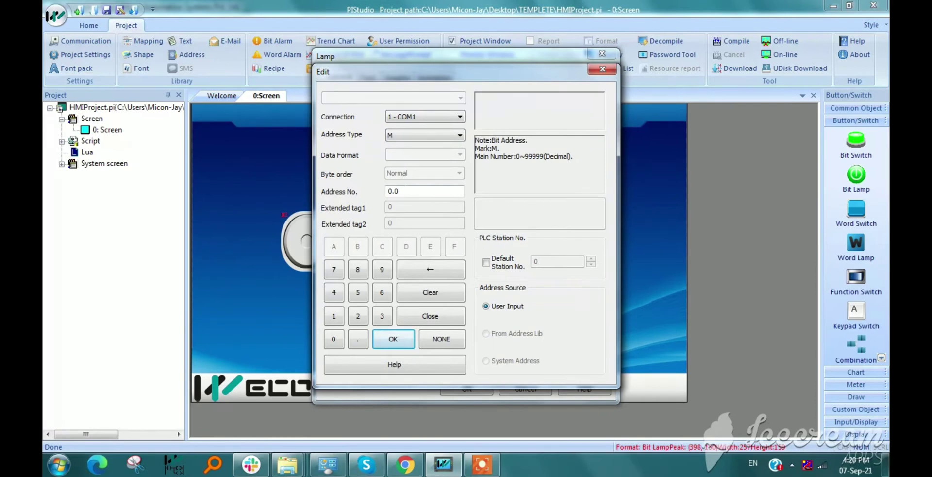
pyautogui.click(396, 339)
pyautogui.click(460, 390)
pyautogui.click(461, 349)
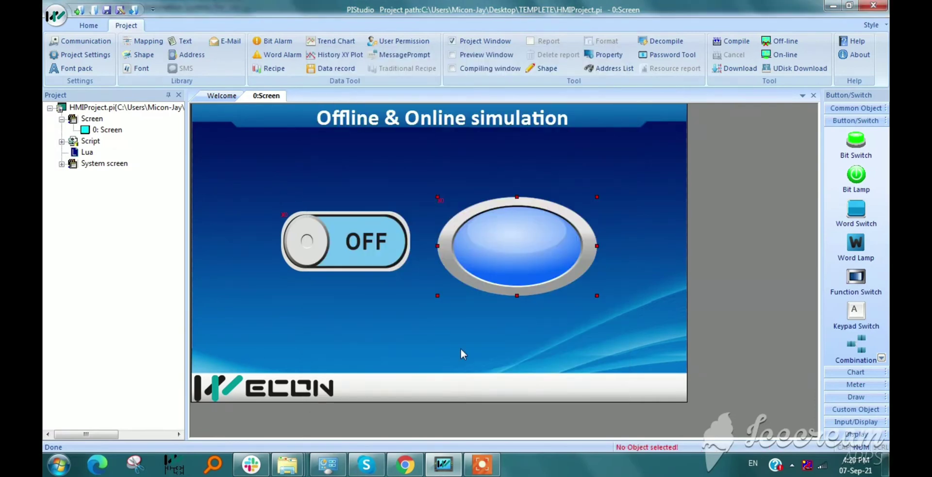
# Step: Recompile the project and choose COM38 for PC link1 for online simulation
pyautogui.click(726, 42)
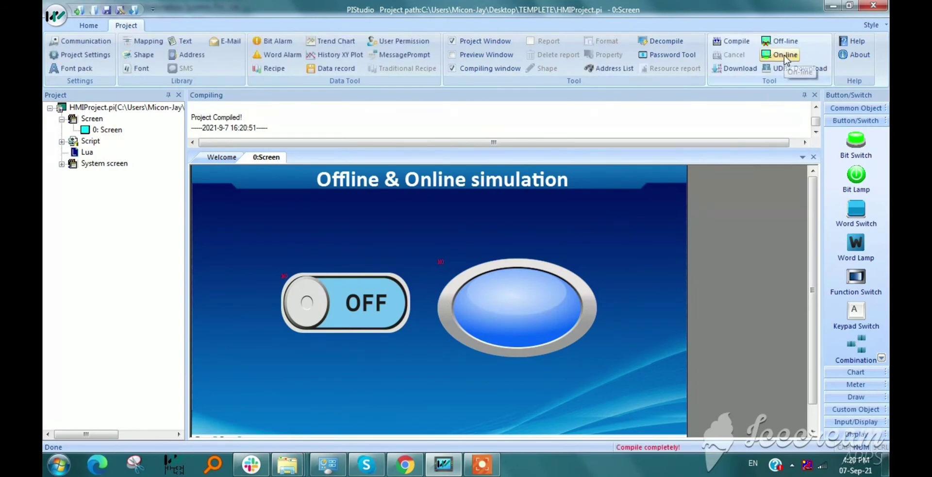
pyautogui.click(785, 56)
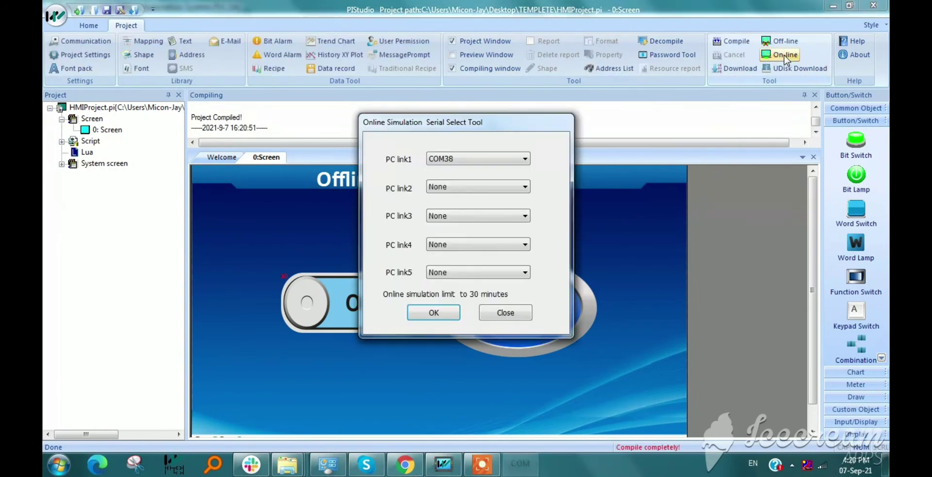
pyautogui.click(467, 161)
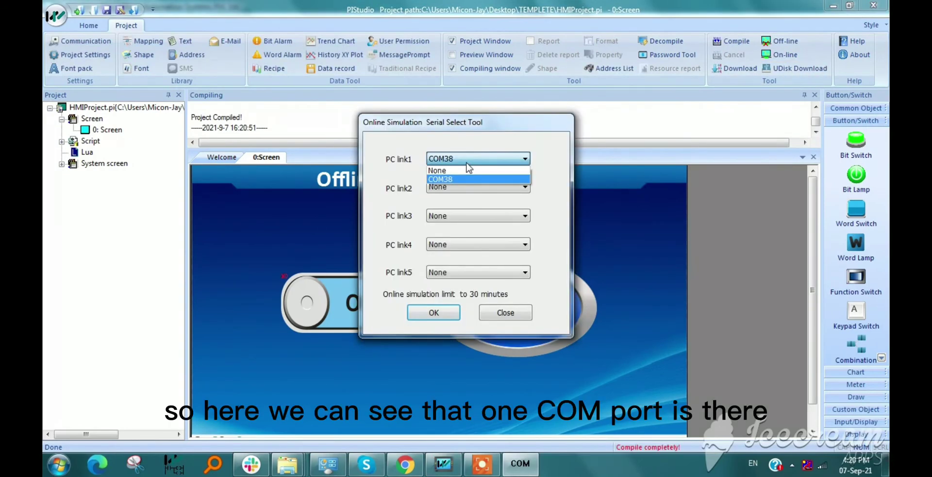
pyautogui.click(446, 180)
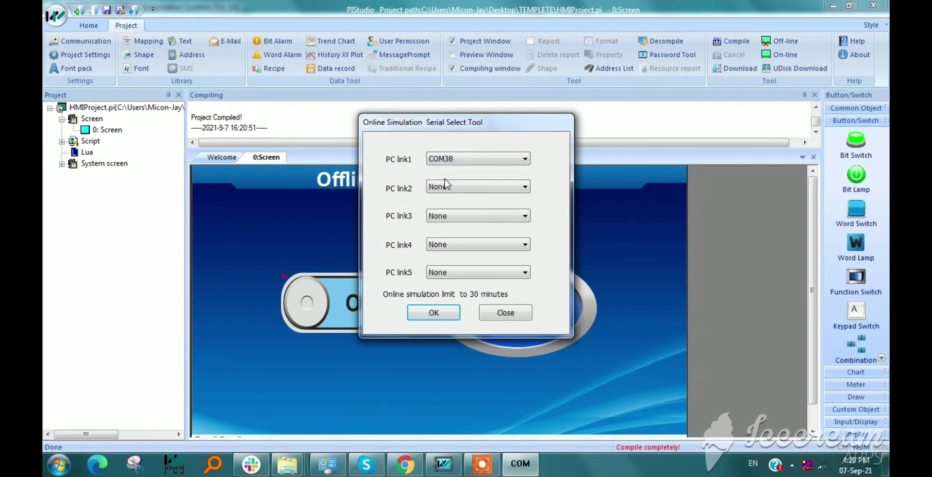
# Step: Launch the online simulation and toggle the switch repeatedly, leaving it ON with the lamp green
pyautogui.click(429, 315)
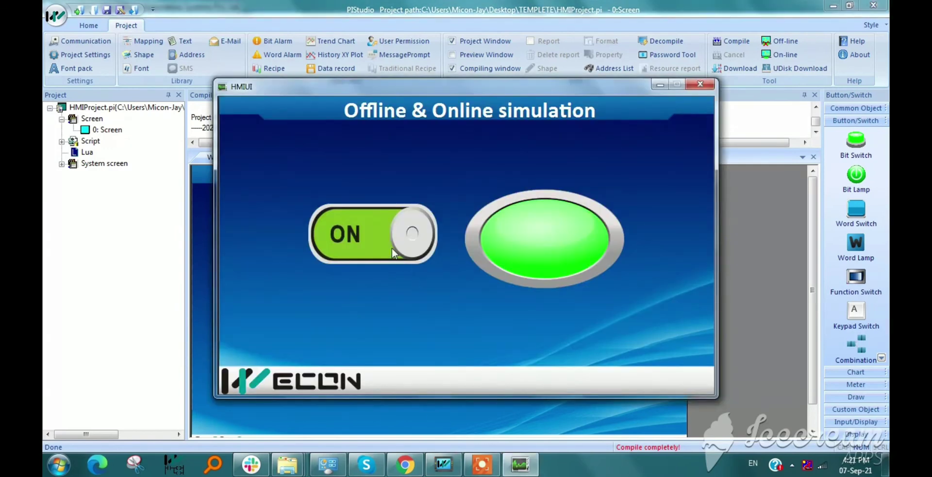
pyautogui.click(392, 248)
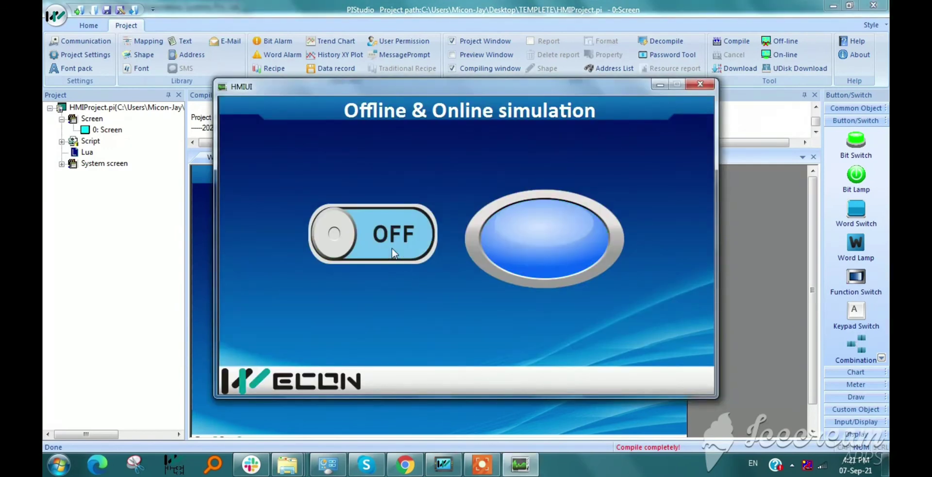
pyautogui.click(392, 247)
pyautogui.click(392, 248)
pyautogui.click(392, 247)
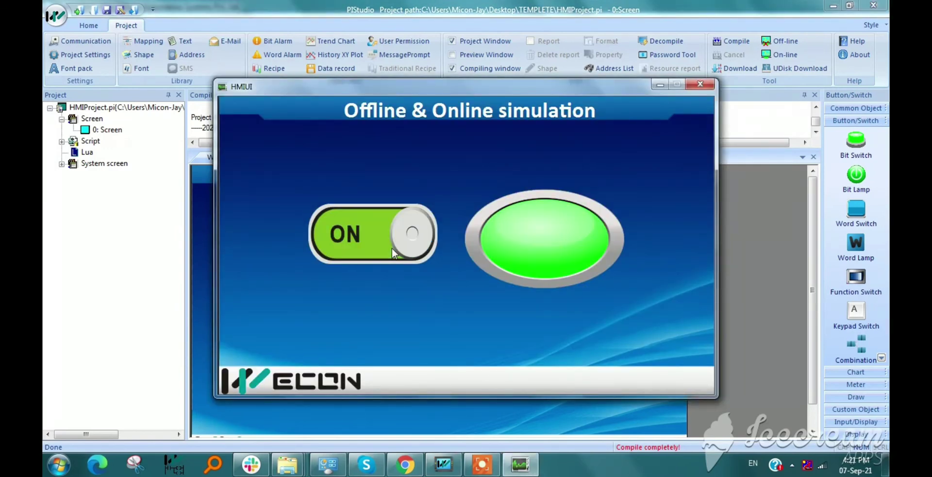
pyautogui.click(392, 247)
pyautogui.click(392, 248)
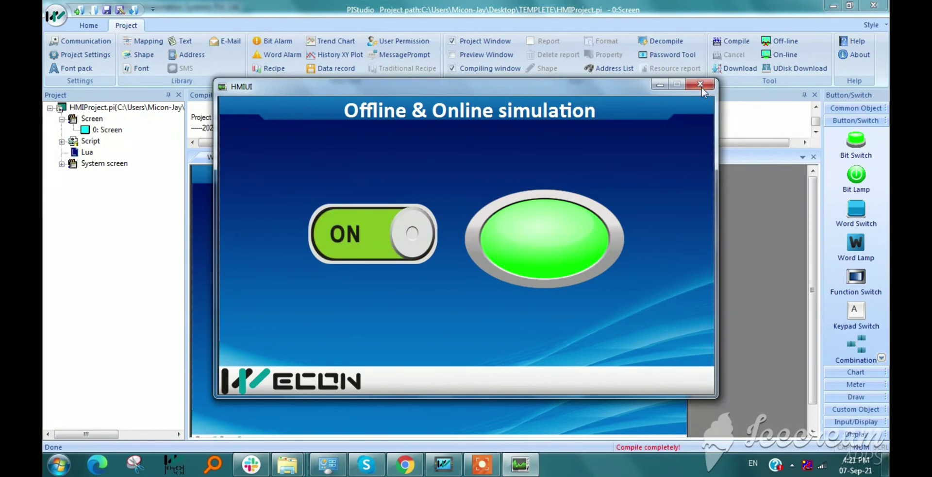